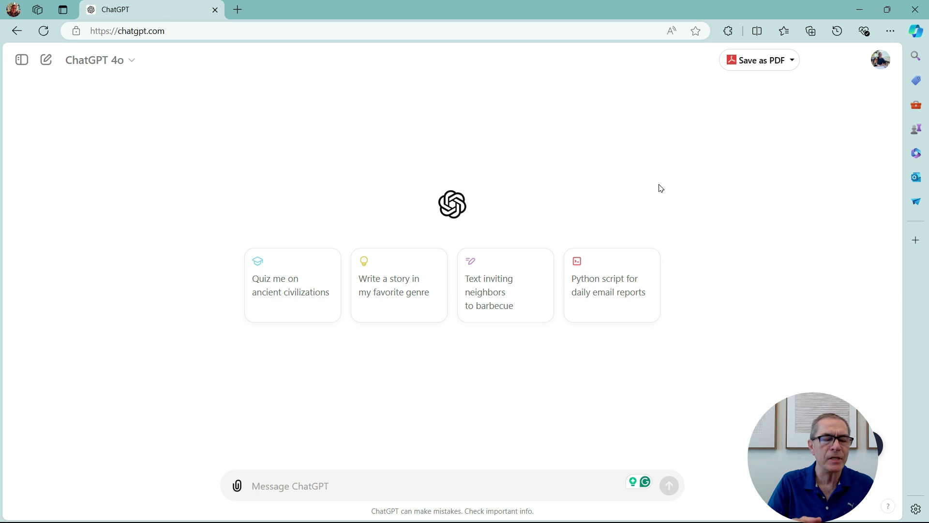
# Show the chat history sidebar listing Video AI, DALL-E and past conversations
pyautogui.click(22, 61)
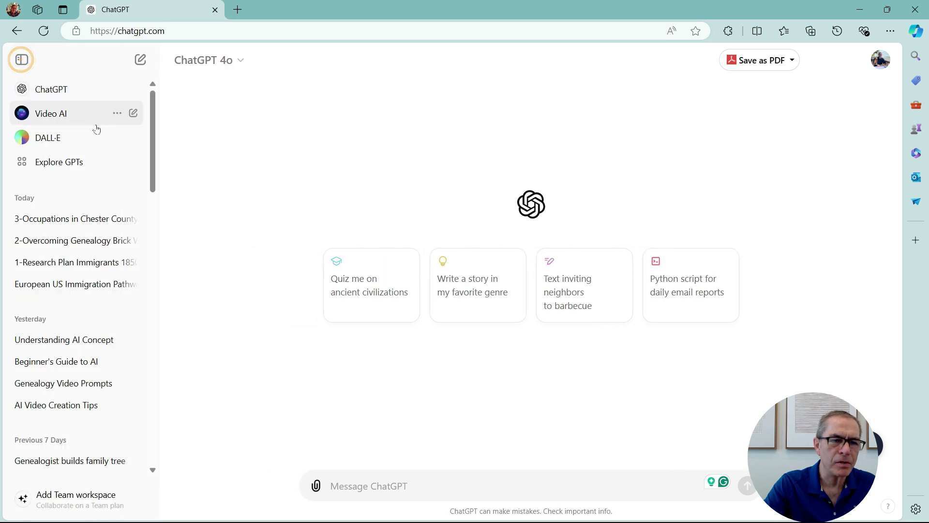
pyautogui.scroll(-1, 105, 159)
pyautogui.scroll(-15, 106, 174)
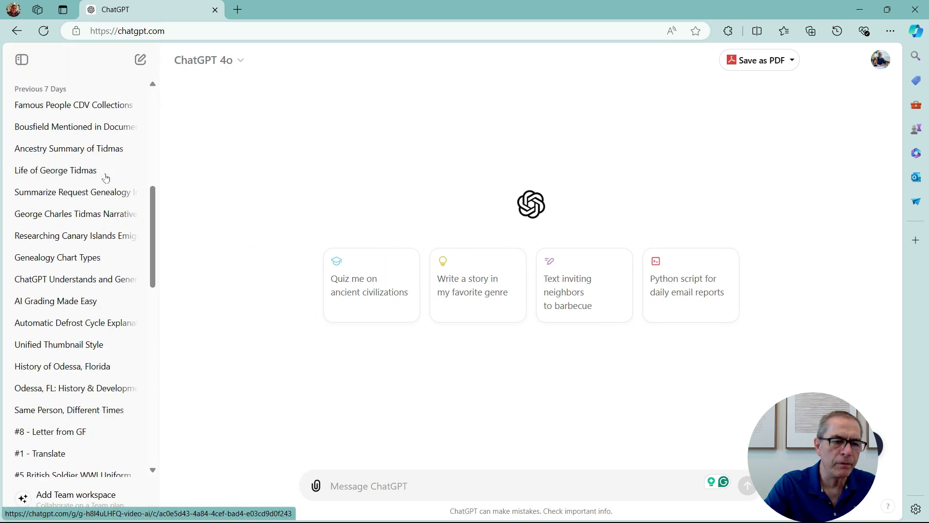
pyautogui.scroll(-8, 106, 177)
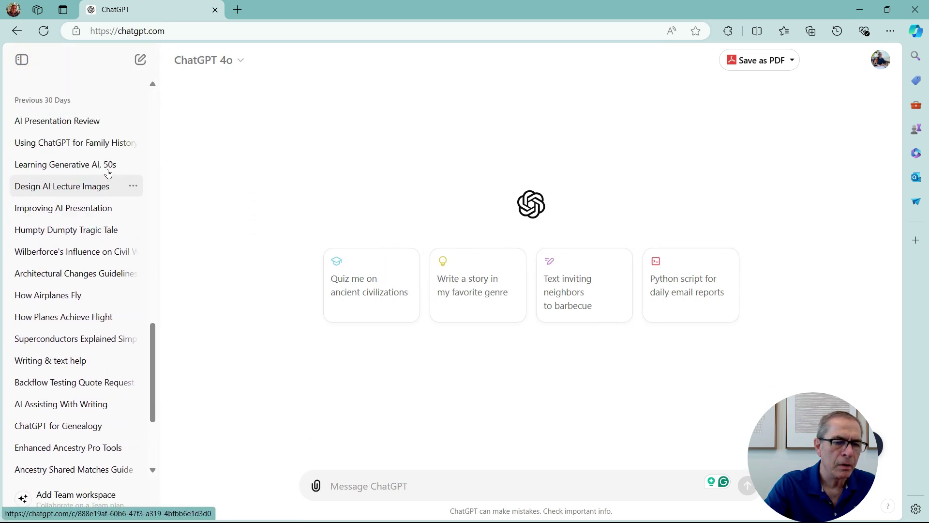
pyautogui.scroll(20, 109, 173)
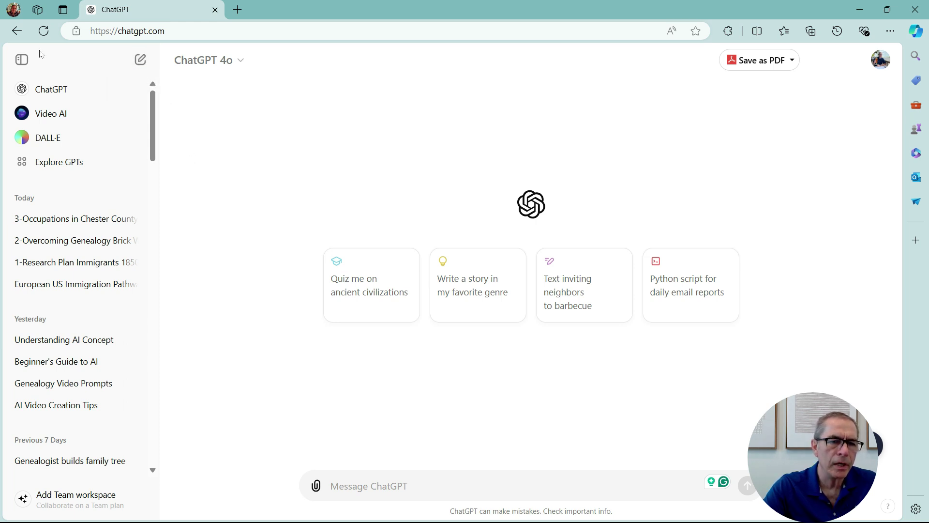
# Close the chat history, then look over the ChatGPT 4o model choices without changing anything
pyautogui.click(22, 59)
pyautogui.click(127, 63)
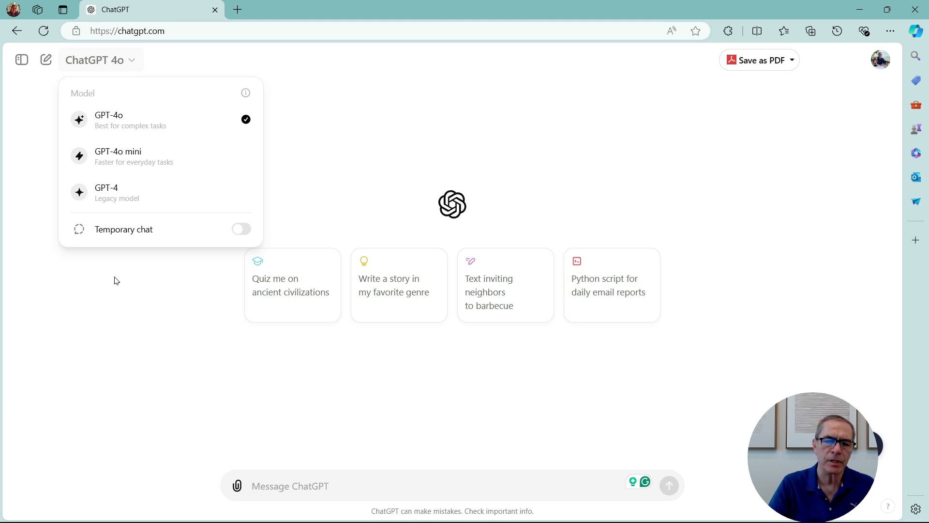
pyautogui.click(560, 154)
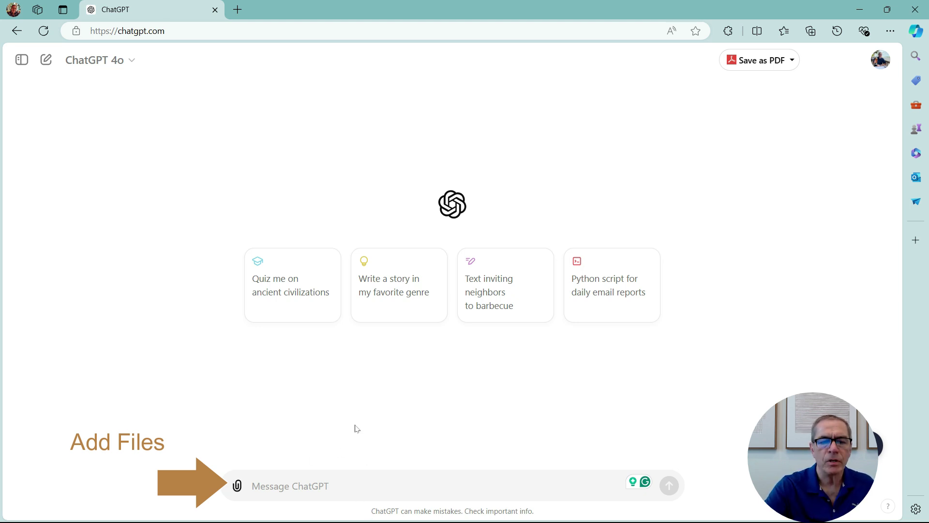
pyautogui.moveTo(371, 511); pyautogui.dragTo(551, 503)
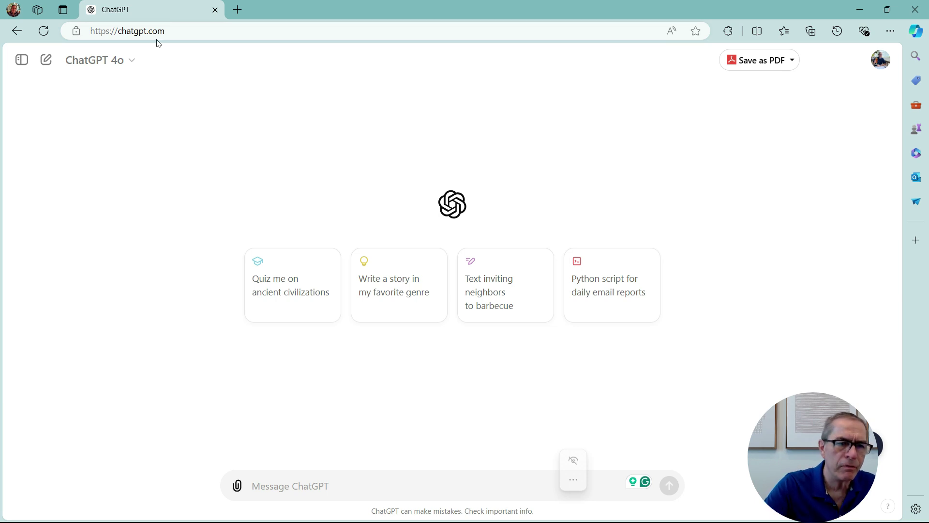
# Open '1-Research Plan Immigrants' and read through the 1850s New York immigrant research plan
pyautogui.click(22, 61)
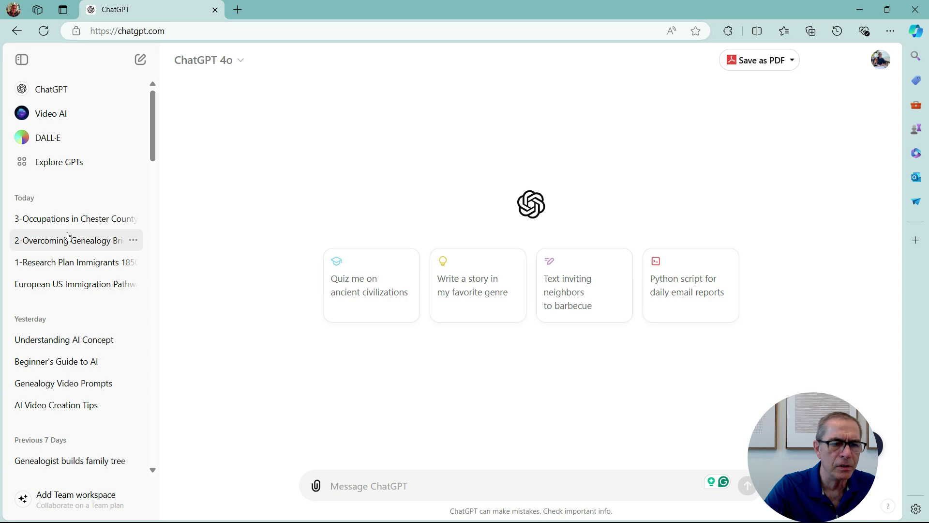
pyautogui.click(70, 261)
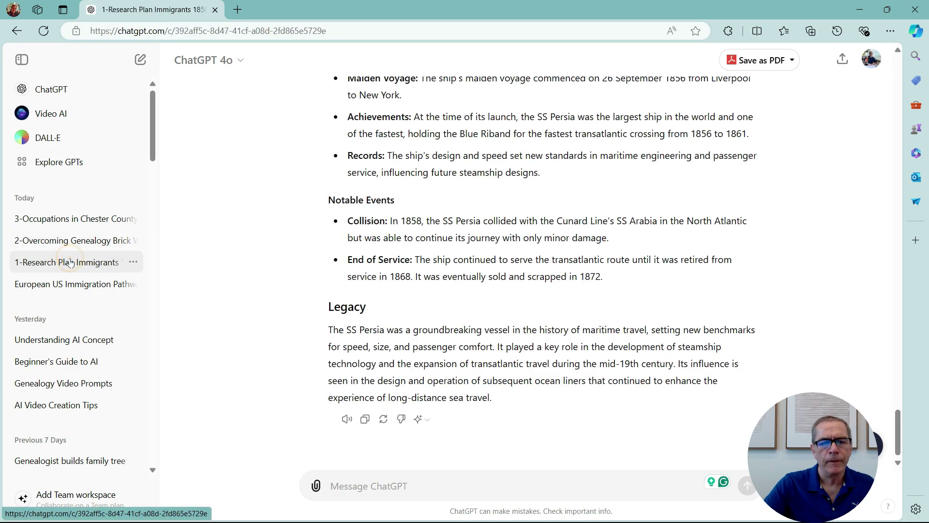
pyautogui.scroll(20, 220, 346)
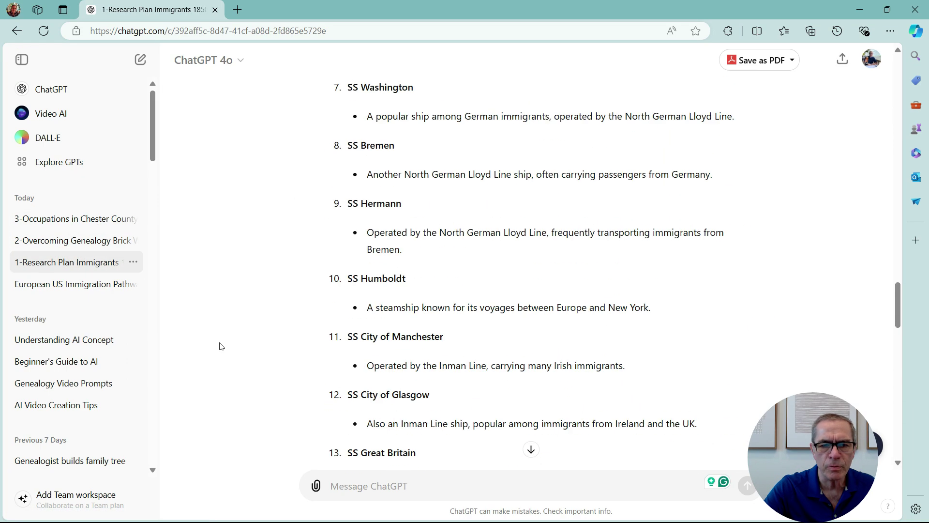
pyautogui.scroll(15, 220, 346)
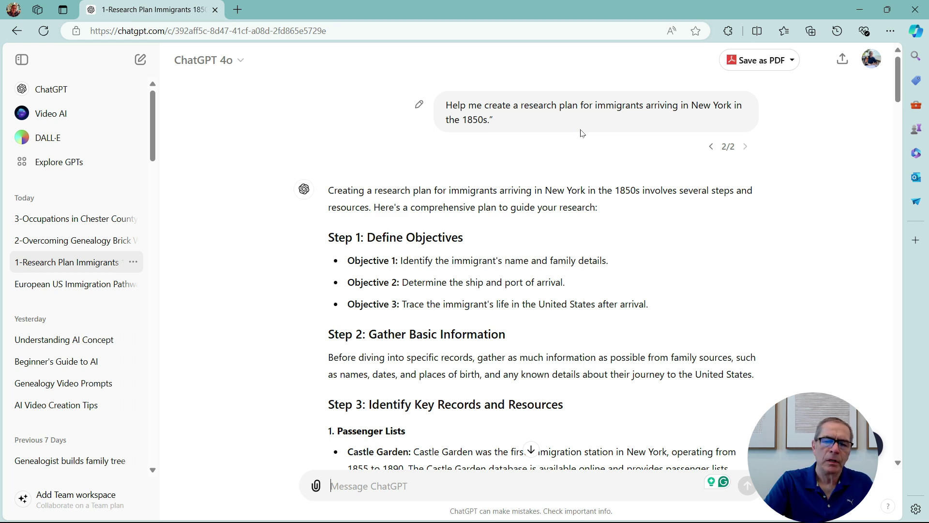
pyautogui.scroll(-3, 500, 223)
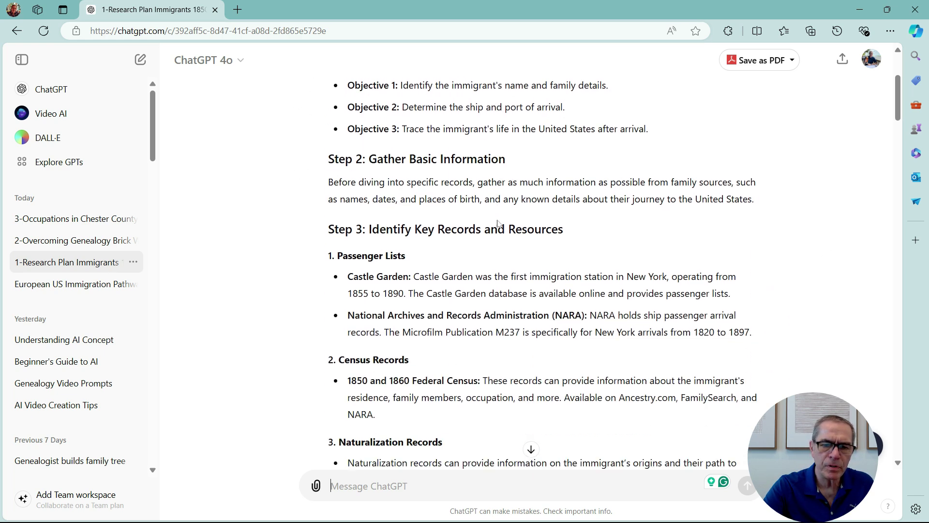
pyautogui.scroll(-10, 498, 224)
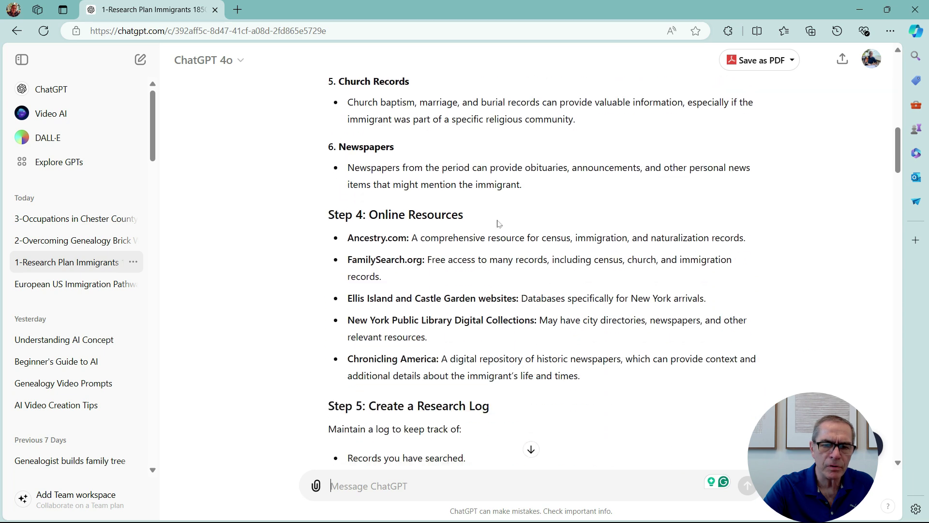
pyautogui.scroll(-10, 498, 224)
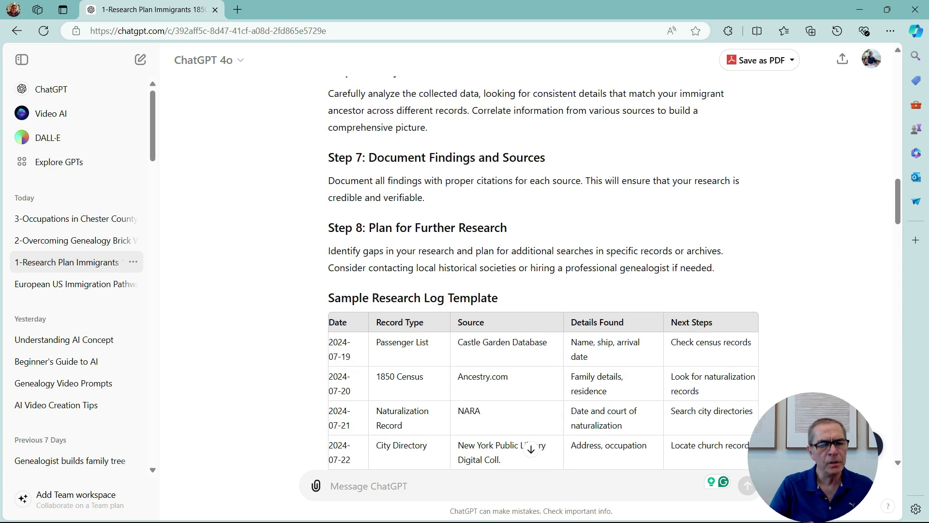
pyautogui.scroll(-1, 423, 237)
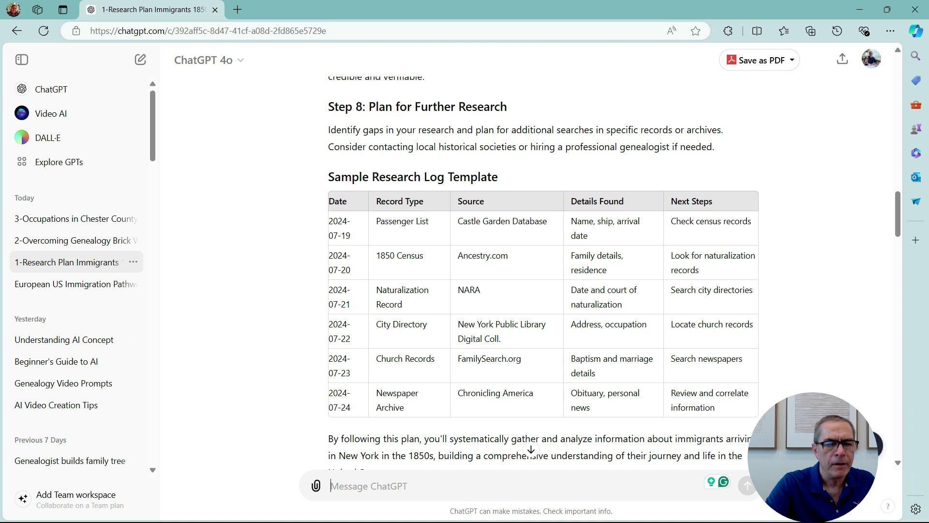
pyautogui.scroll(-5, 380, 231)
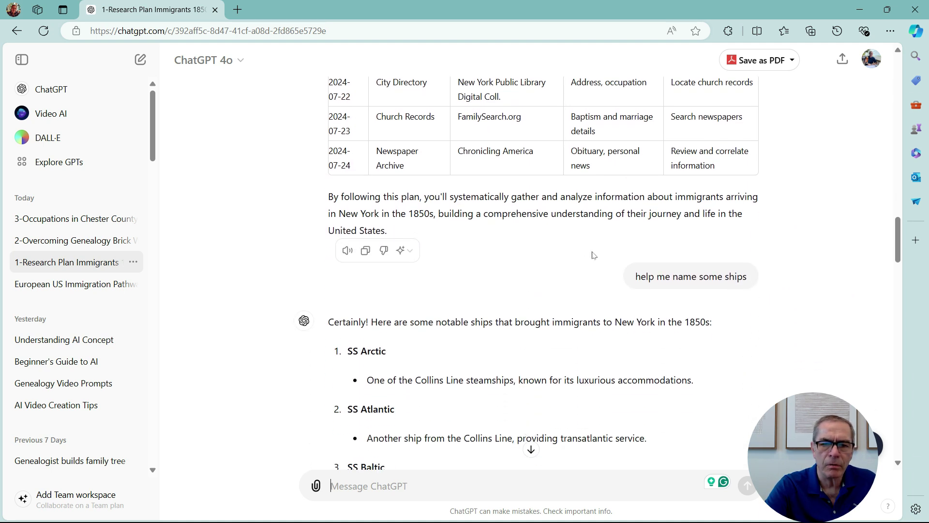
# Review the ship-names and SS Persia follow-ups, then open '2-Overcoming Genealogy Brick Wall'
pyautogui.moveTo(635, 277); pyautogui.dragTo(749, 277)
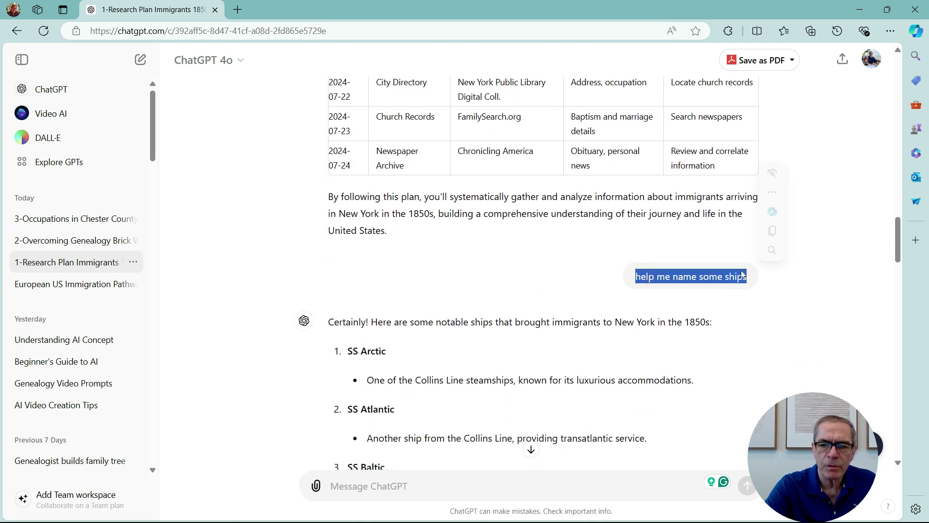
pyautogui.scroll(-2, 319, 242)
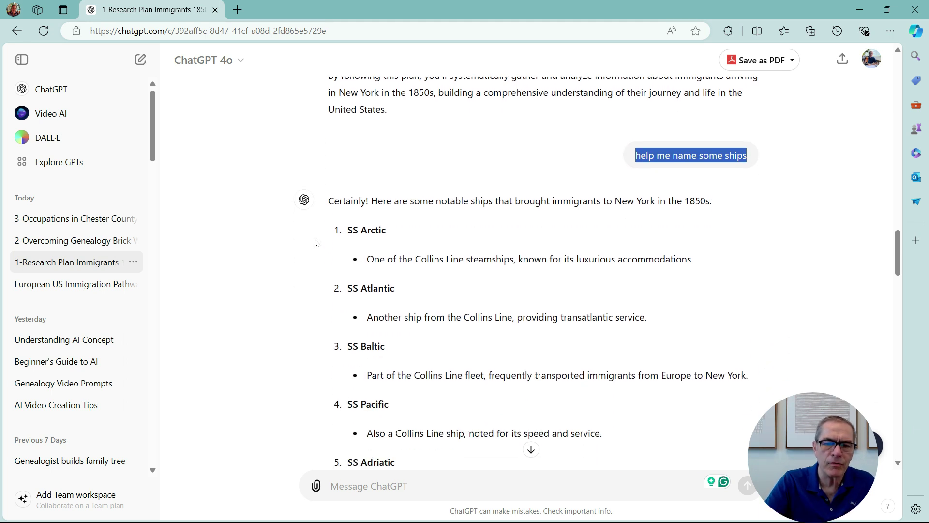
pyautogui.scroll(-8, 333, 269)
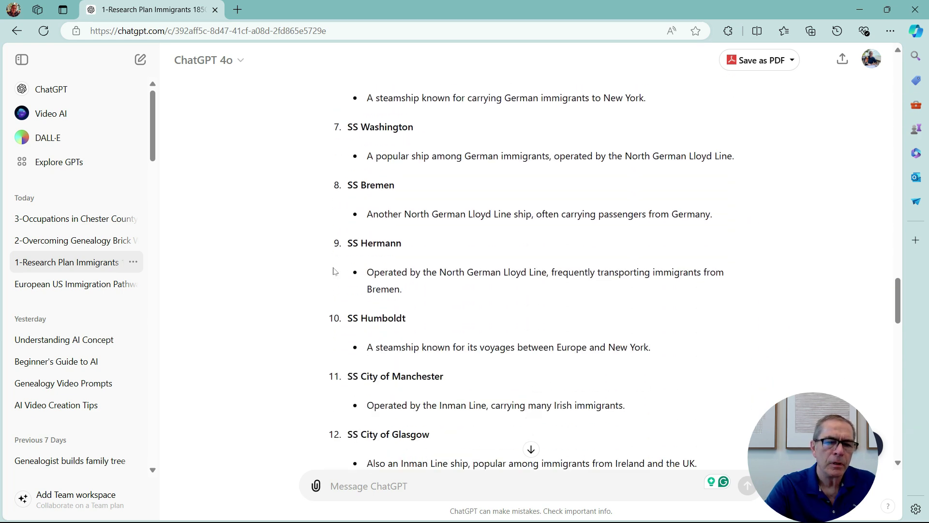
pyautogui.scroll(-6, 333, 271)
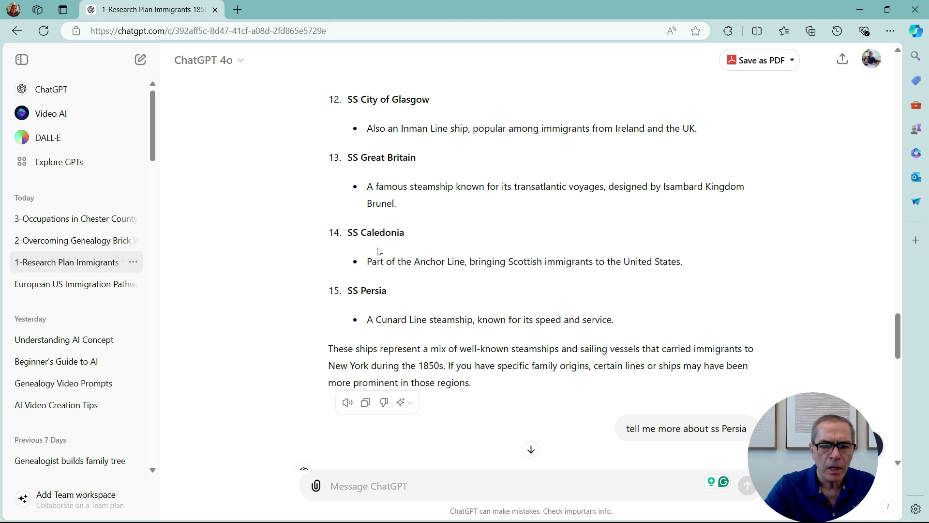
pyautogui.moveTo(627, 429); pyautogui.dragTo(748, 429)
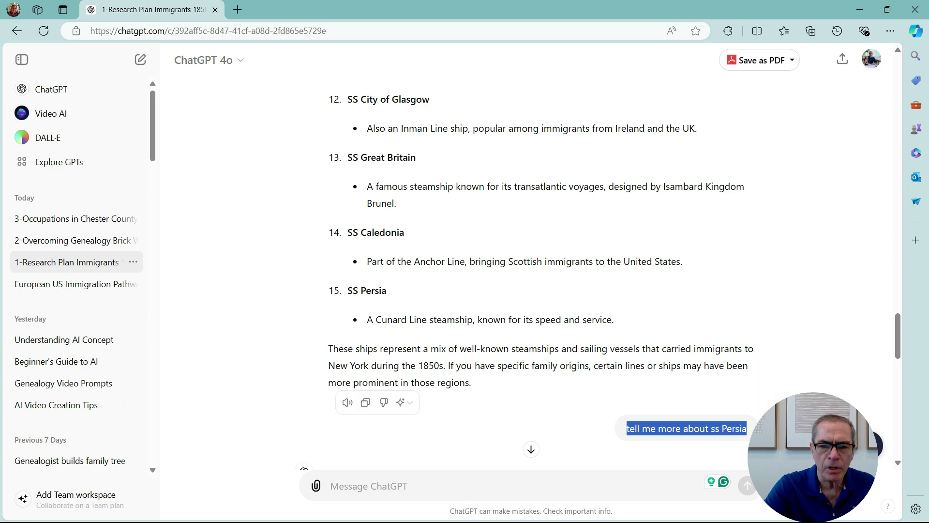
pyautogui.scroll(-6, 485, 280)
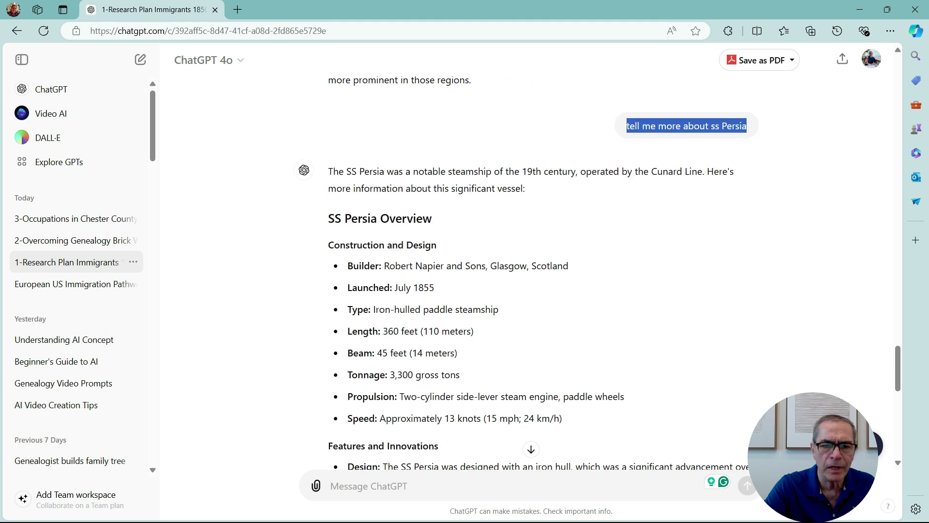
pyautogui.scroll(-2, 526, 283)
pyautogui.scroll(1, 526, 283)
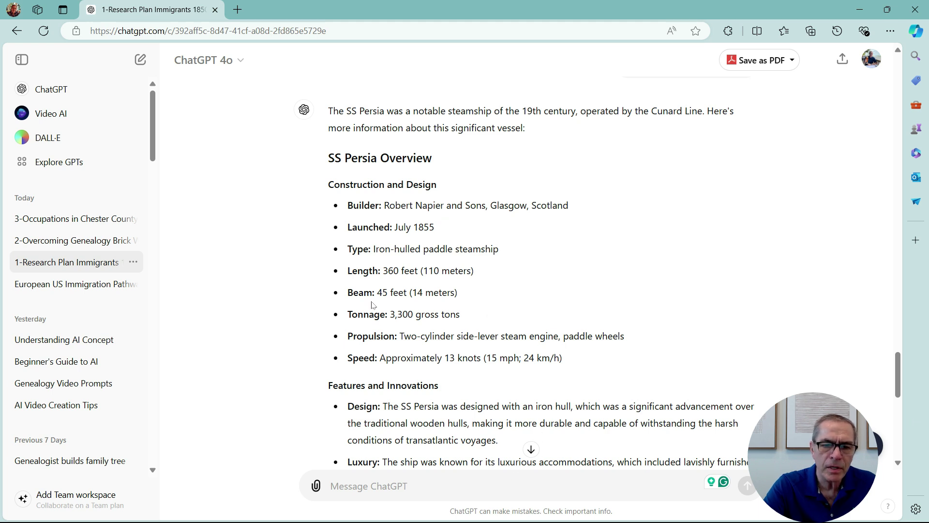
pyautogui.scroll(-3, 415, 285)
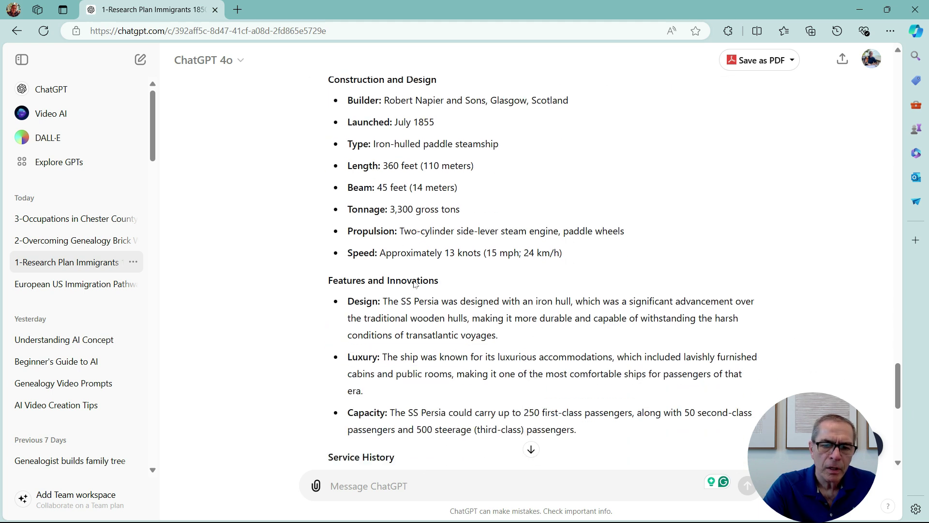
pyautogui.scroll(4, 411, 296)
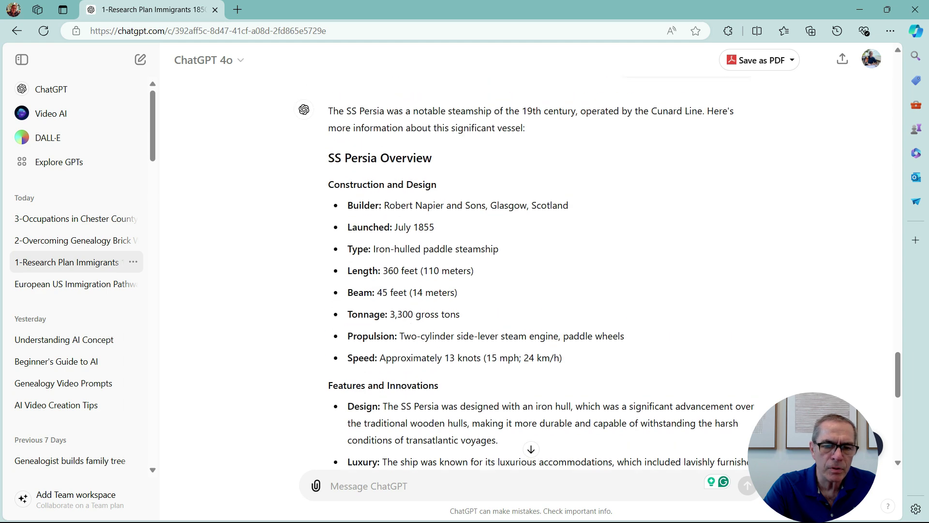
pyautogui.scroll(-1, 408, 326)
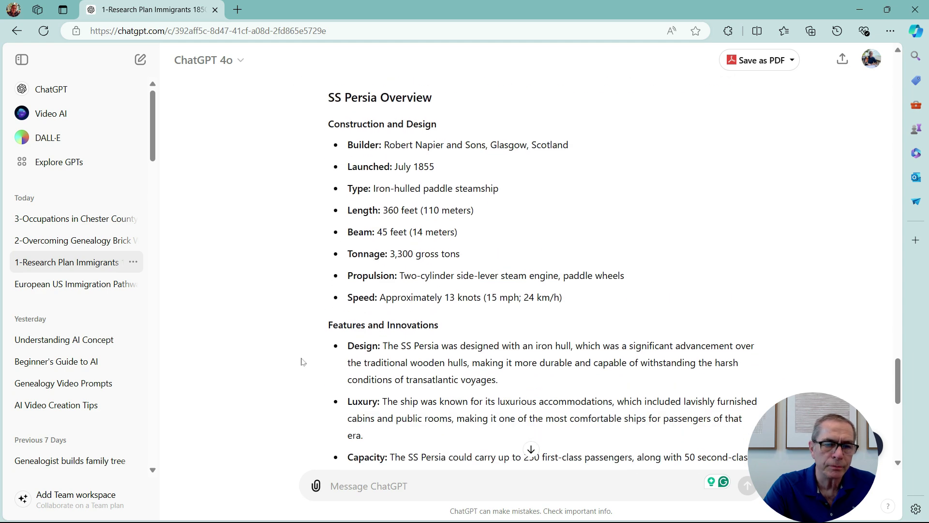
pyautogui.click(75, 246)
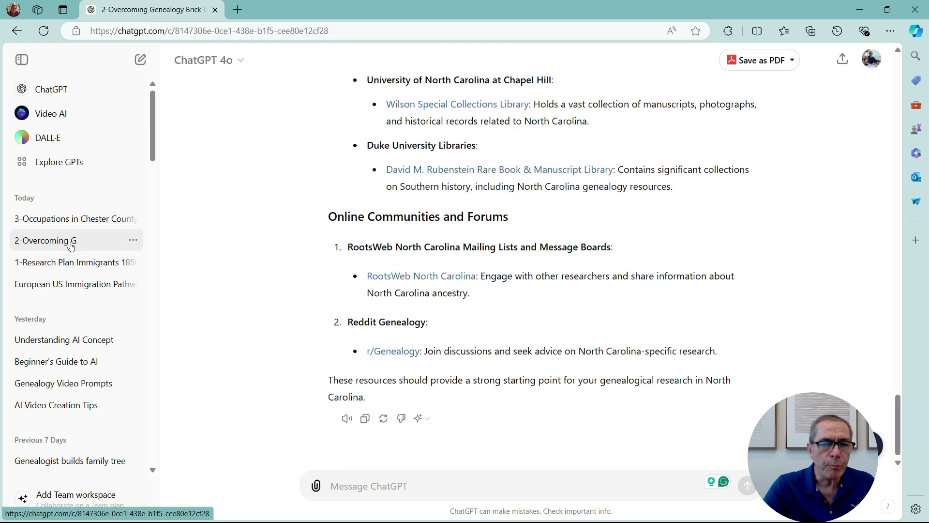
pyautogui.scroll(20, 529, 446)
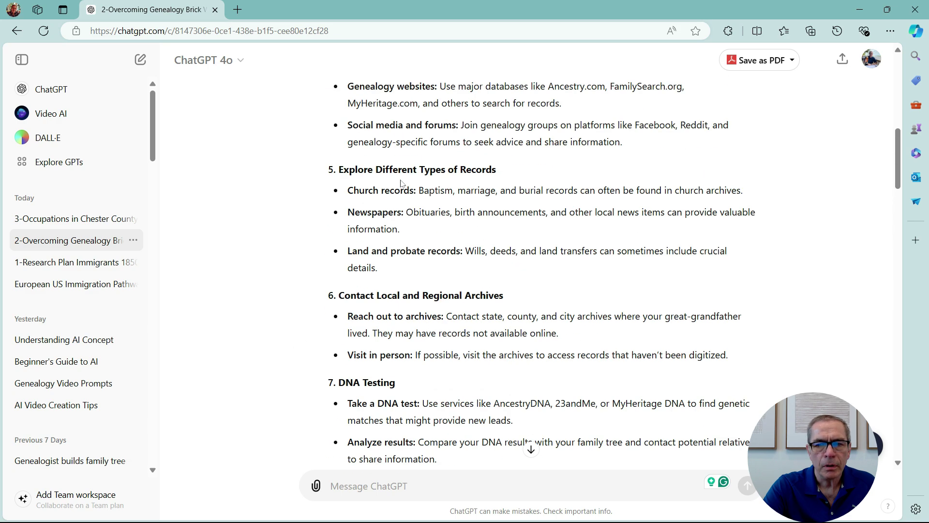
pyautogui.moveTo(448, 104); pyautogui.dragTo(686, 120)
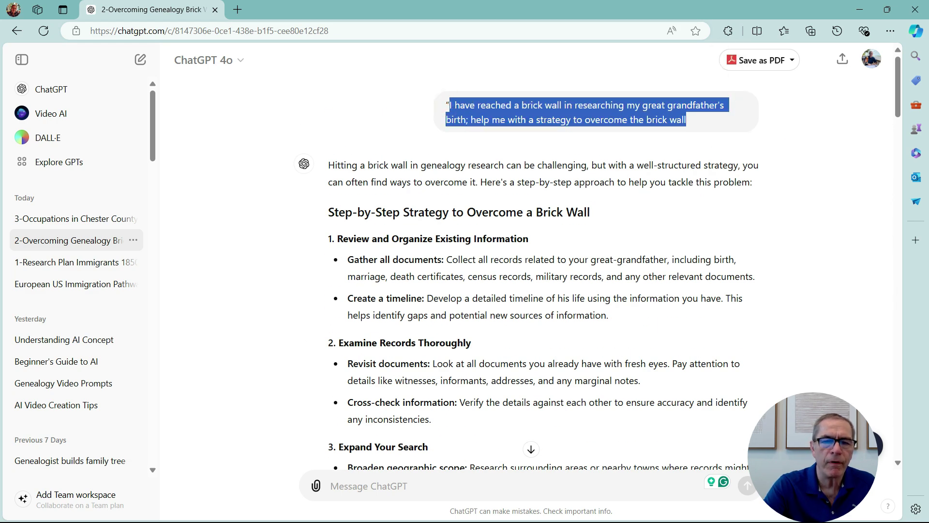
pyautogui.scroll(-5, 293, 251)
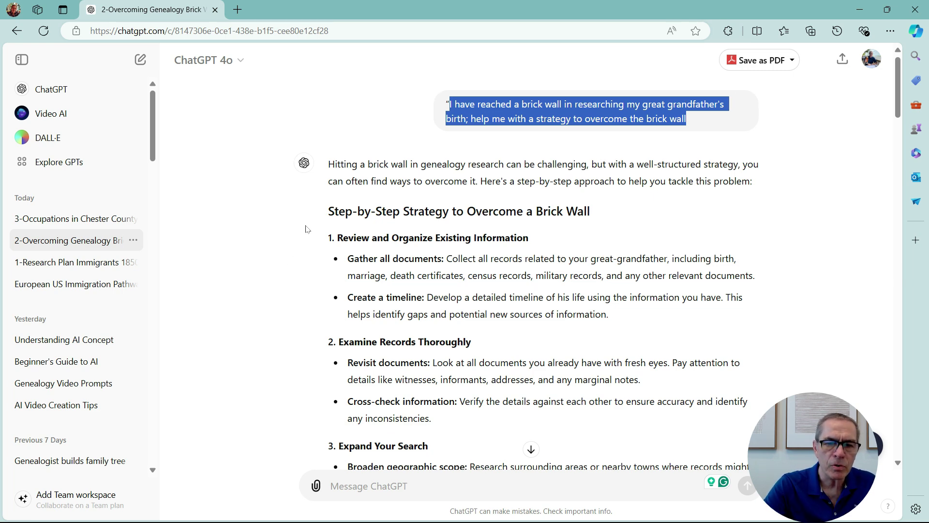
pyautogui.scroll(-5, 305, 235)
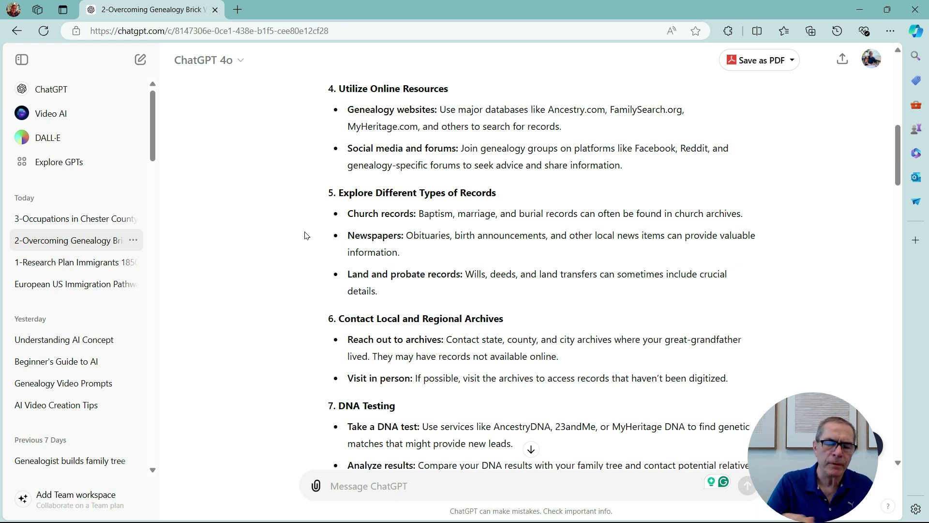
pyautogui.scroll(-8, 304, 236)
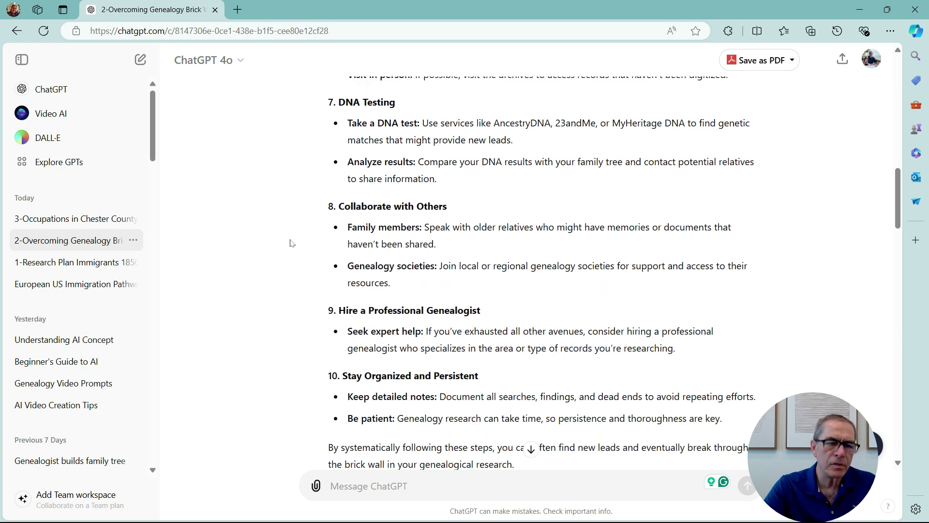
pyautogui.scroll(-3, 292, 247)
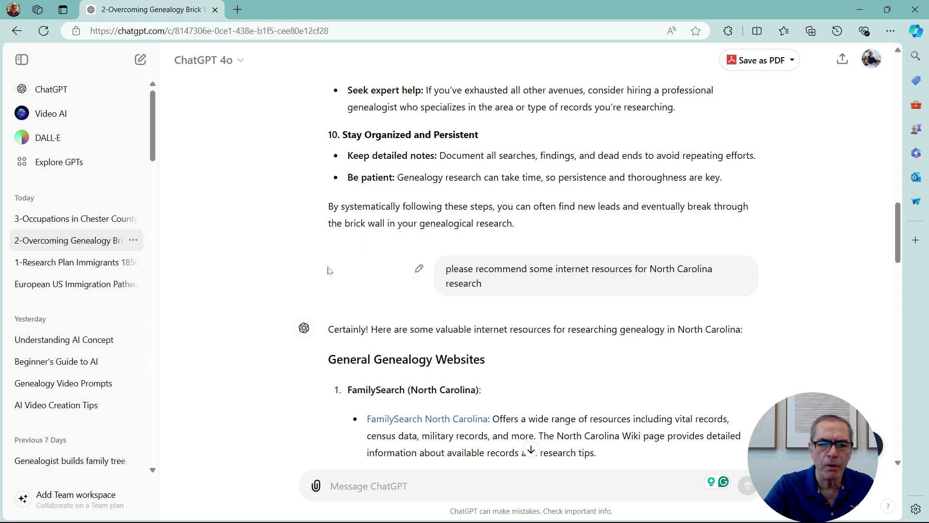
pyautogui.scroll(-5, 320, 270)
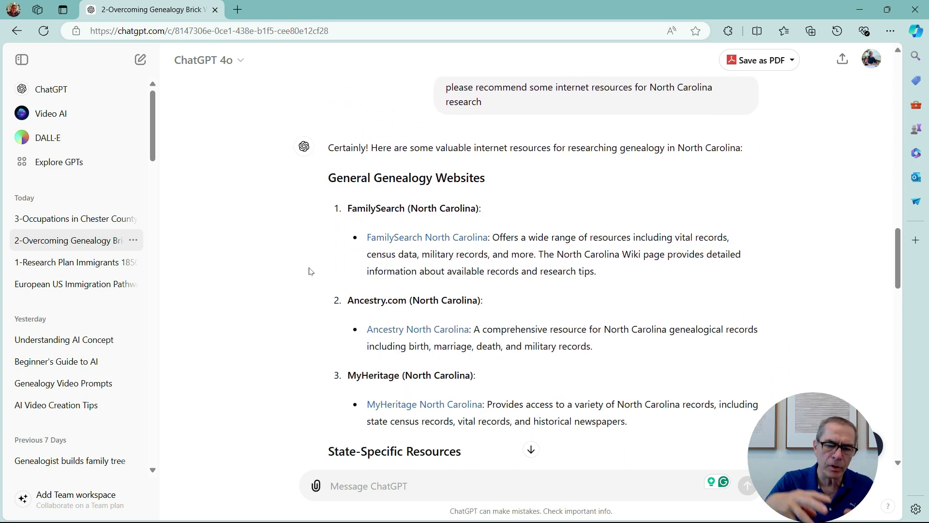
pyautogui.scroll(-8, 310, 271)
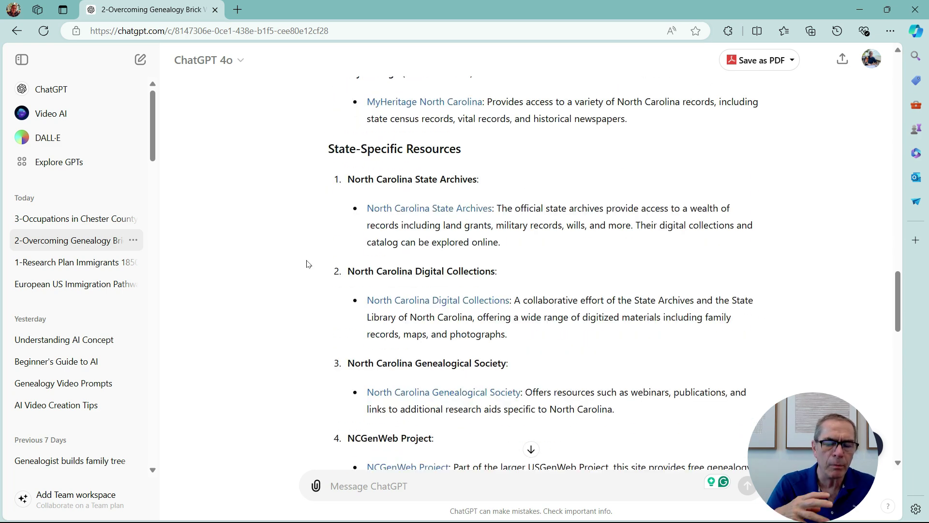
pyautogui.scroll(-3, 305, 261)
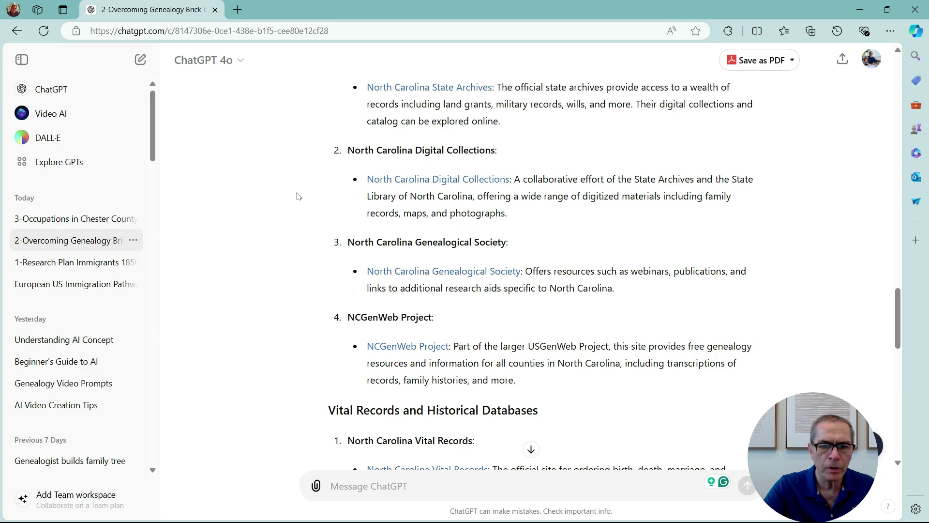
pyautogui.scroll(6, 296, 197)
pyautogui.scroll(3, 263, 283)
pyautogui.scroll(-15, 263, 283)
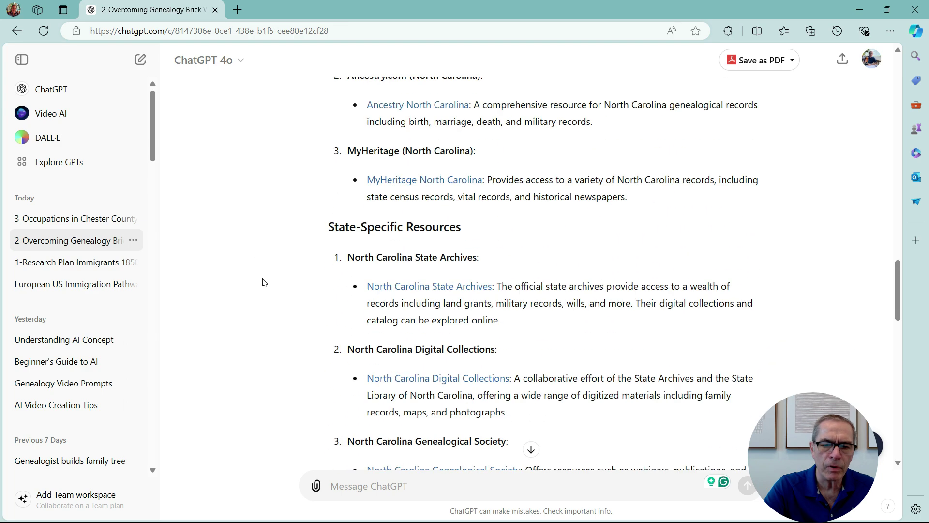
pyautogui.scroll(-10, 264, 284)
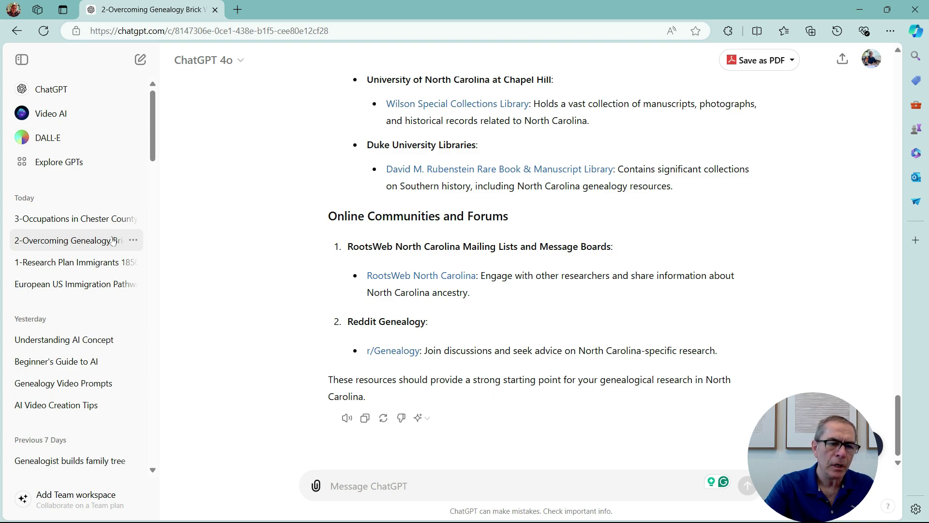
# Open '3-Occupations in Chester County' and read its 1920s occupations and Phoenixville prominent-citizens answers
pyautogui.click(89, 220)
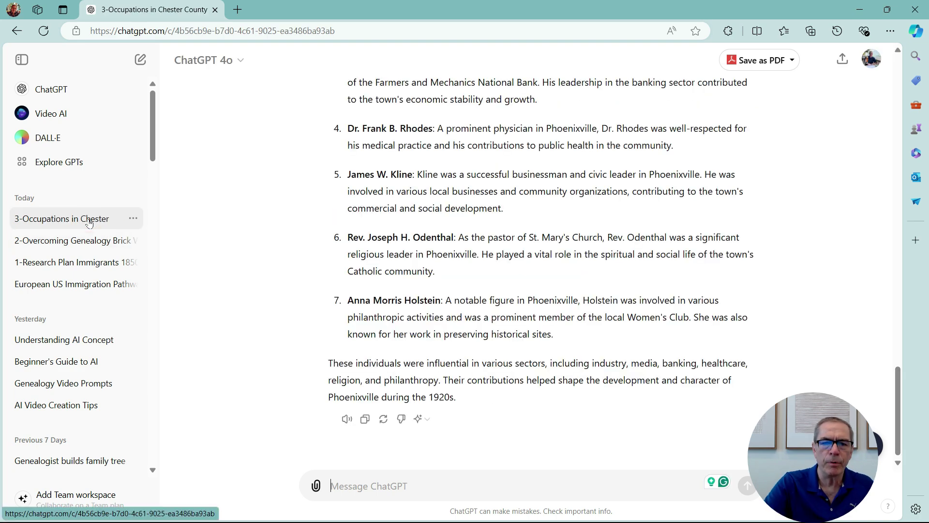
pyautogui.scroll(5, 334, 225)
pyautogui.scroll(10, 332, 227)
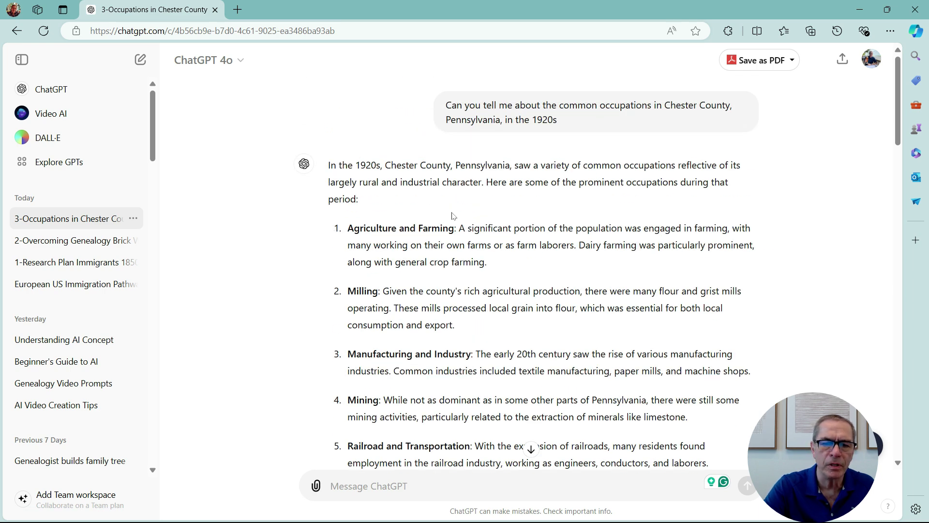
pyautogui.scroll(-3, 400, 178)
pyautogui.scroll(3, 399, 178)
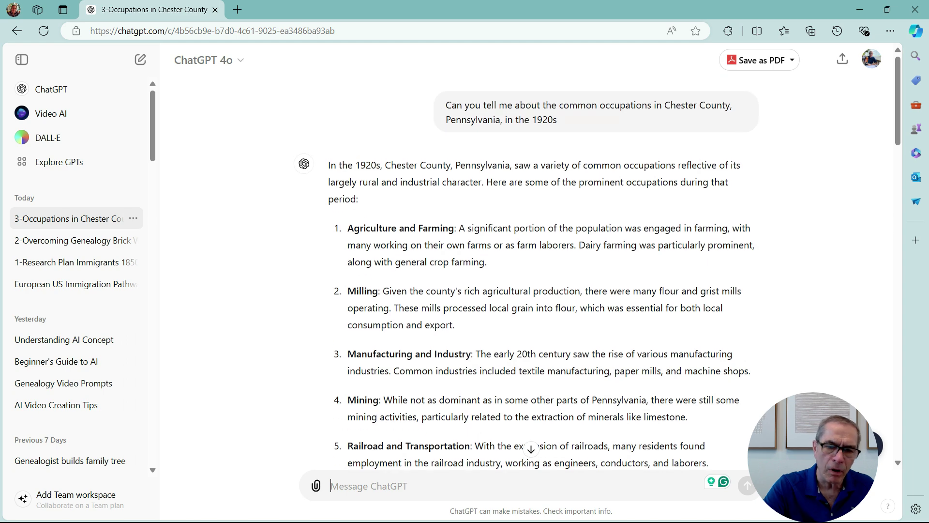
pyautogui.scroll(-2, 532, 267)
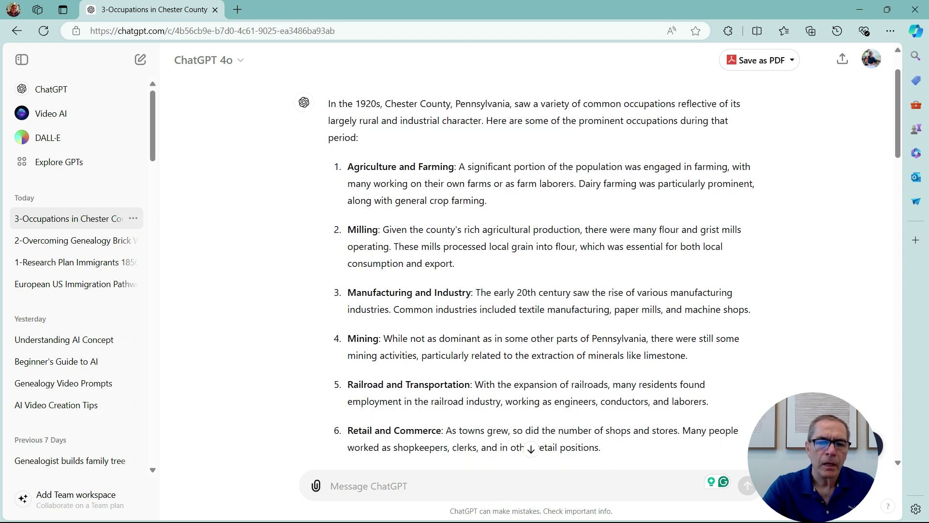
pyautogui.scroll(-3, 370, 349)
pyautogui.scroll(-5, 371, 350)
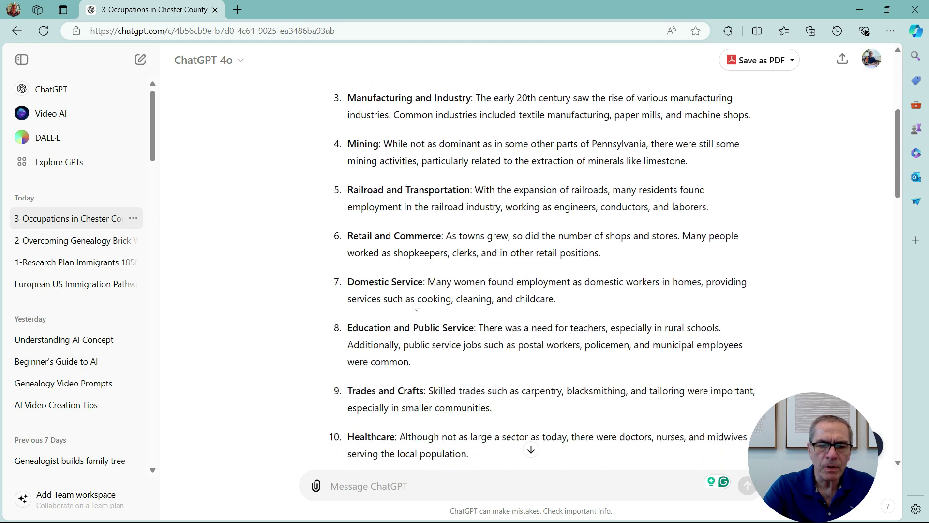
pyautogui.scroll(9, 371, 349)
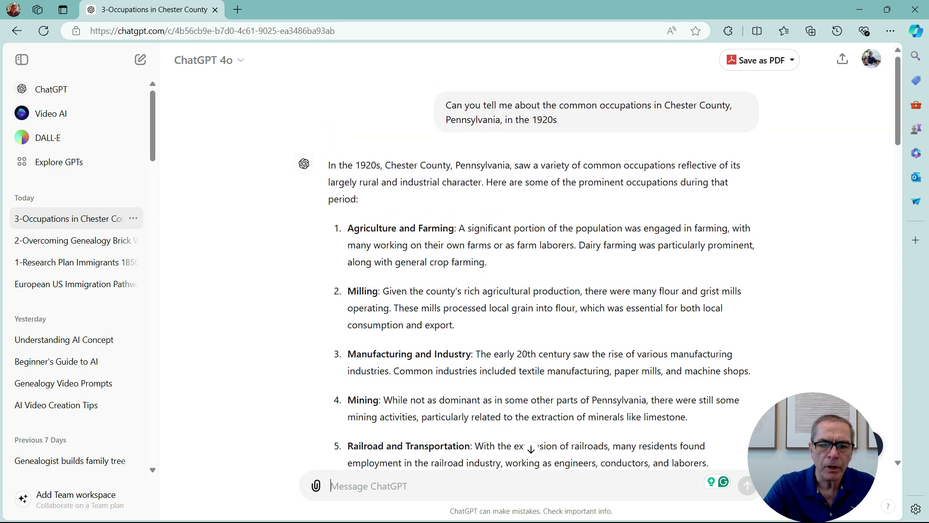
pyautogui.scroll(-1, 380, 344)
pyautogui.scroll(-2, 330, 344)
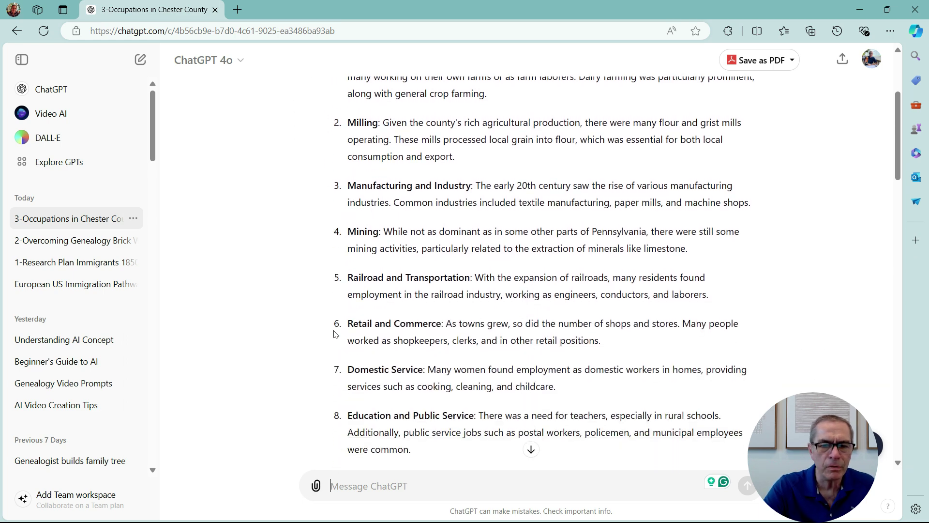
pyautogui.scroll(-3, 302, 295)
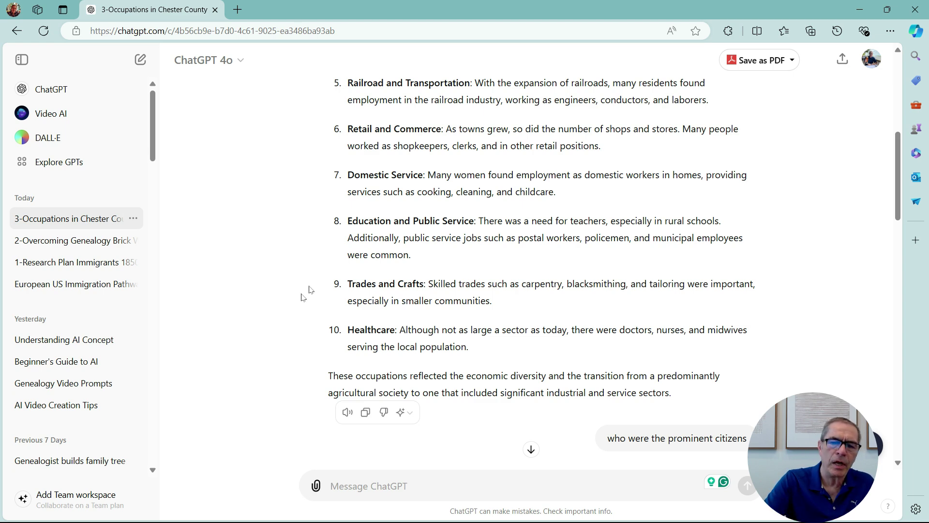
pyautogui.scroll(-3, 608, 275)
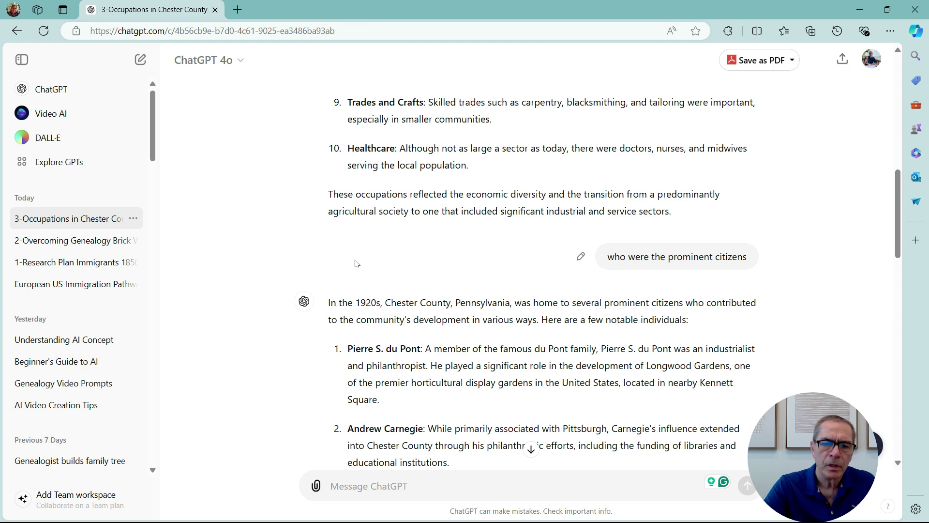
pyautogui.scroll(-3, 355, 264)
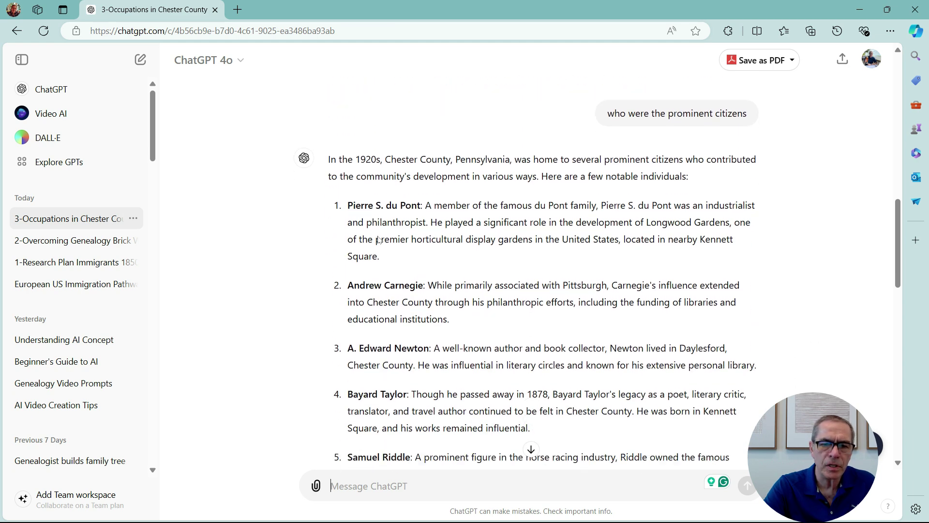
pyautogui.scroll(-1, 376, 241)
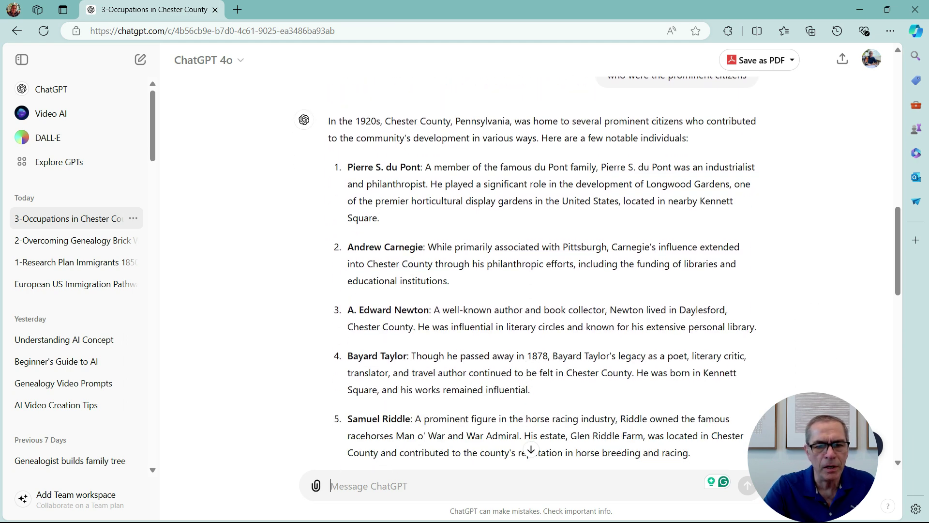
pyautogui.scroll(-6, 343, 305)
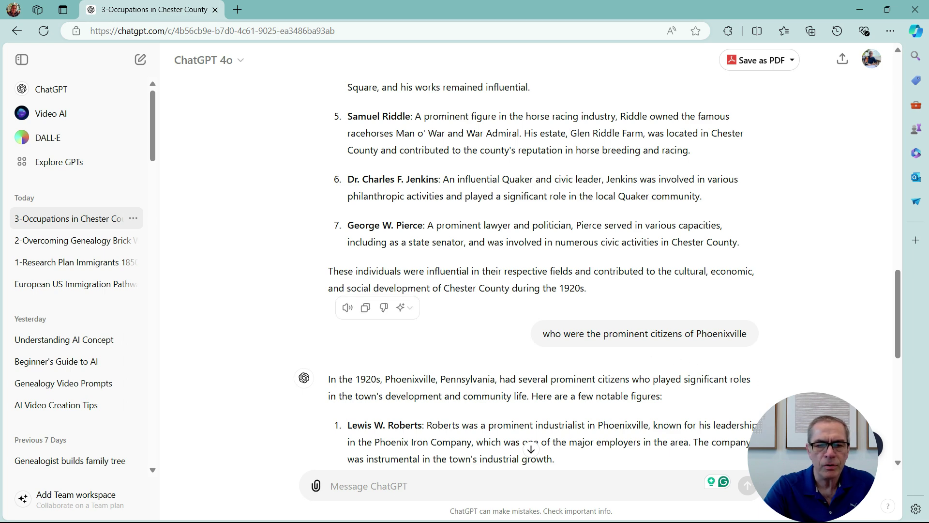
pyautogui.scroll(-5, 491, 298)
pyautogui.scroll(-5, 467, 290)
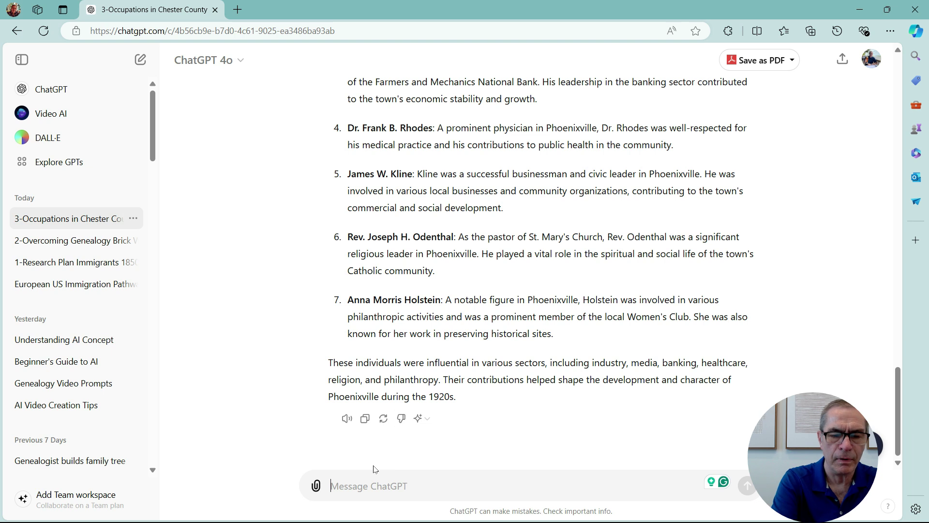
# Send the question 'was steel an important industry in Chester co'
pyautogui.write('was stee')
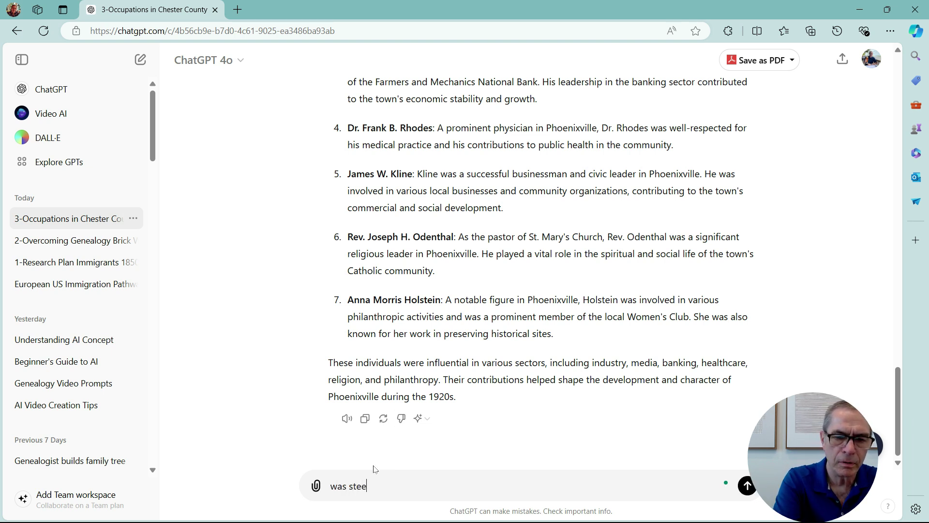
pyautogui.write('l an in')
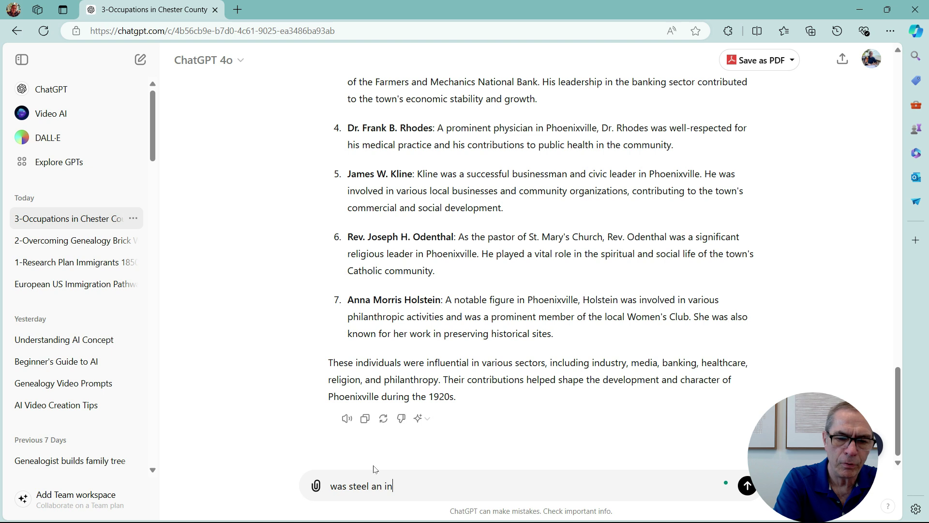
pyautogui.write('p')
pyautogui.press('BackSpace')
pyautogui.press('BackSpace')
pyautogui.write('m')
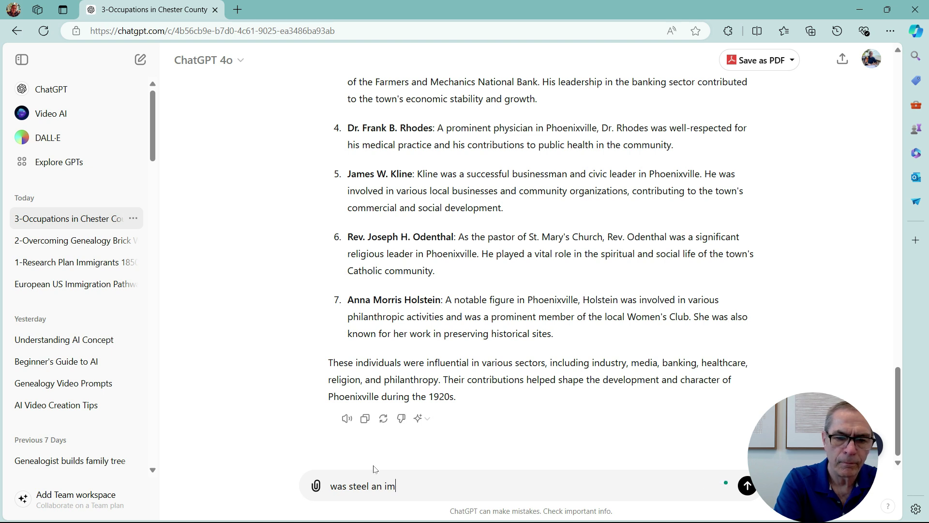
pyautogui.write('portant ')
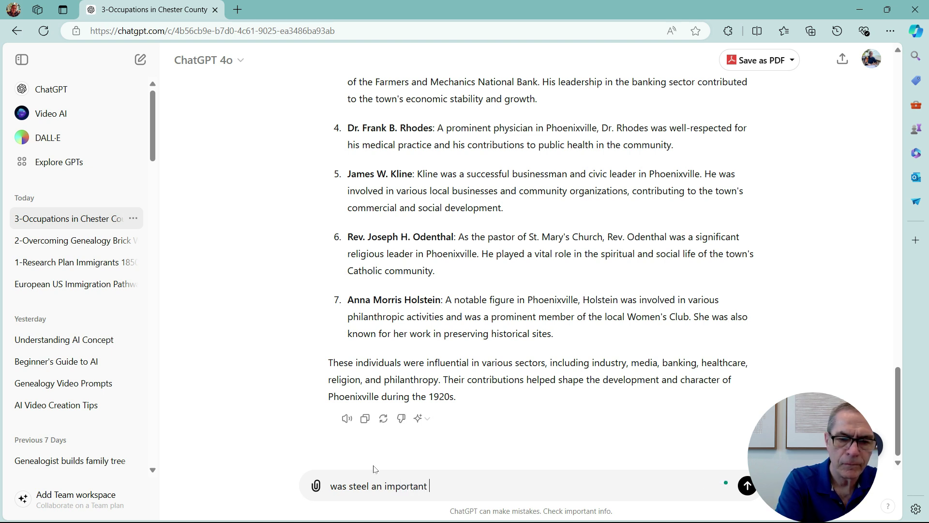
pyautogui.write('indurstry')
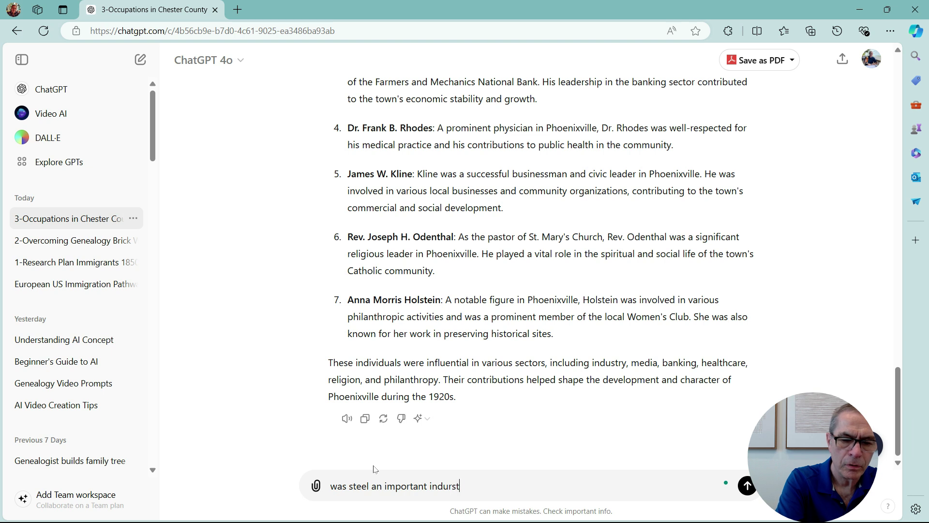
pyautogui.press('BackSpace')
pyautogui.press('BackSpace')
pyautogui.press('BackSpace')
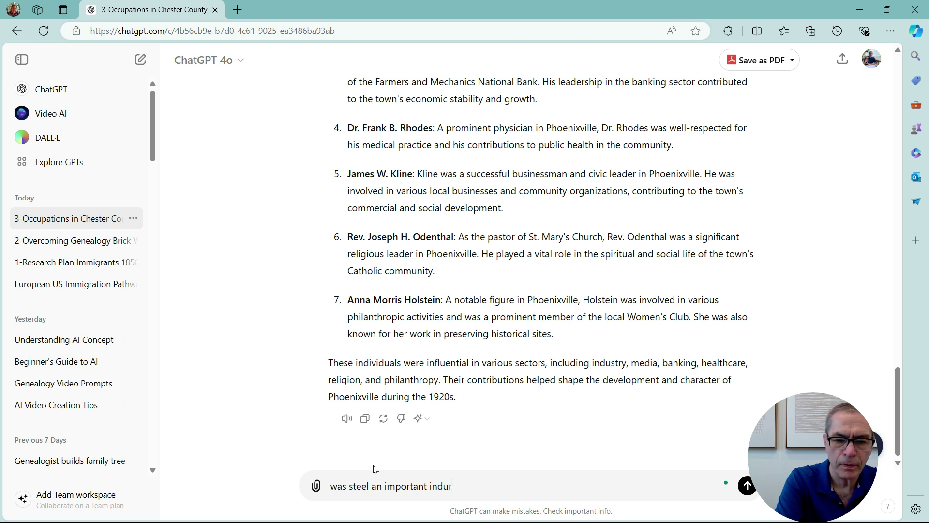
pyautogui.press('BackSpace')
pyautogui.press('BackSpace')
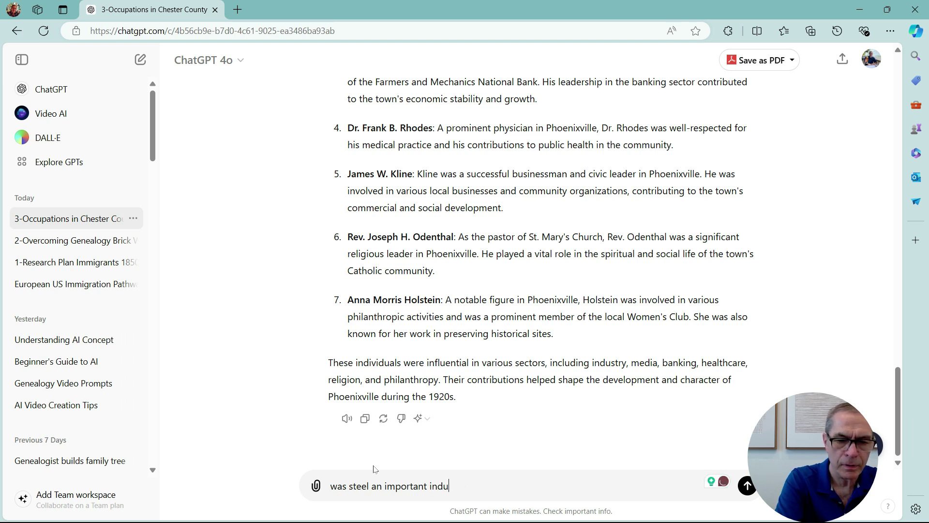
pyautogui.write('ustry')
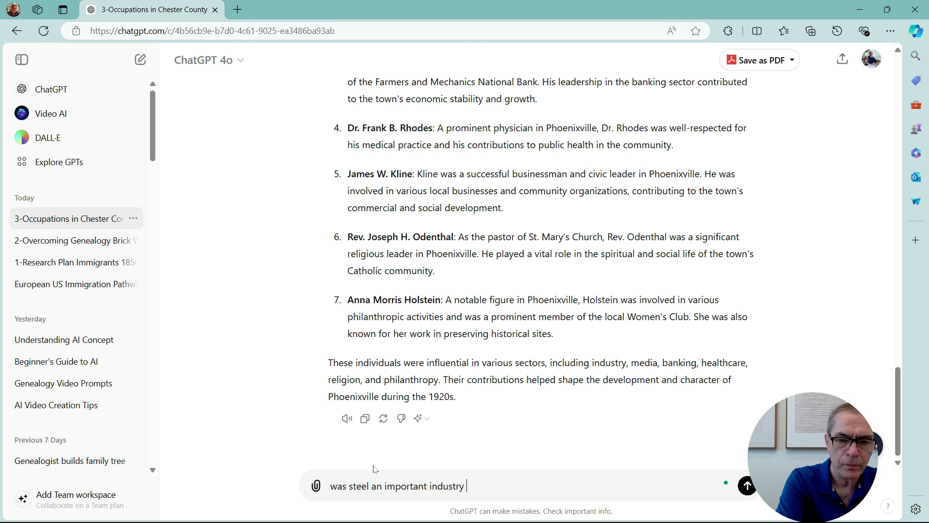
pyautogui.write(' in C')
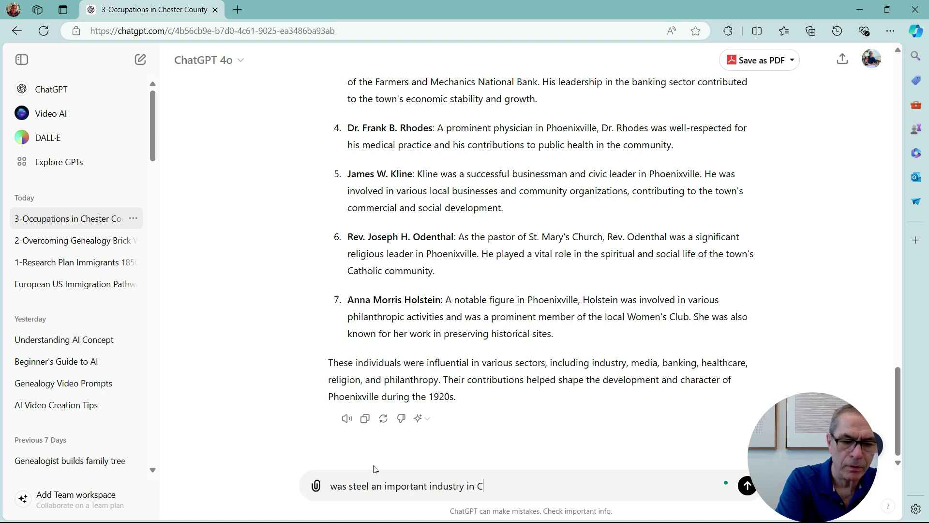
pyautogui.write('hester co')
pyautogui.press('Return')
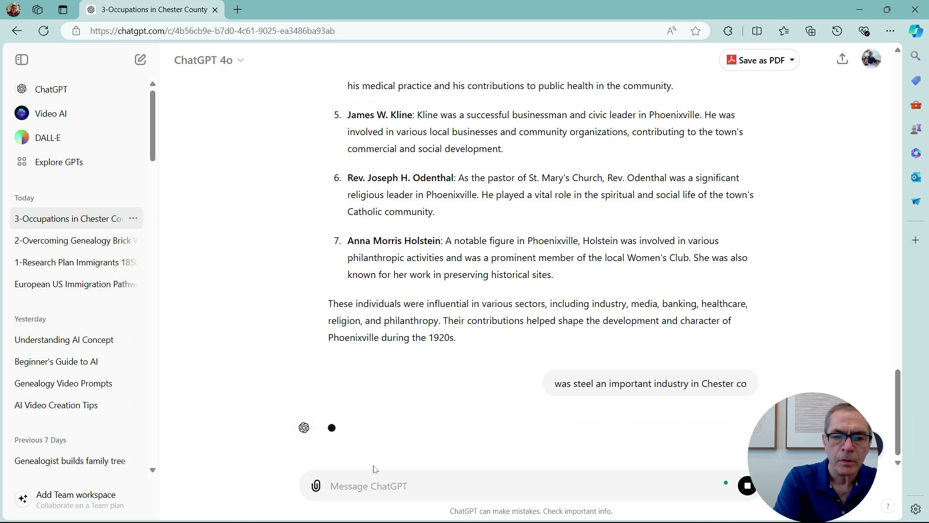